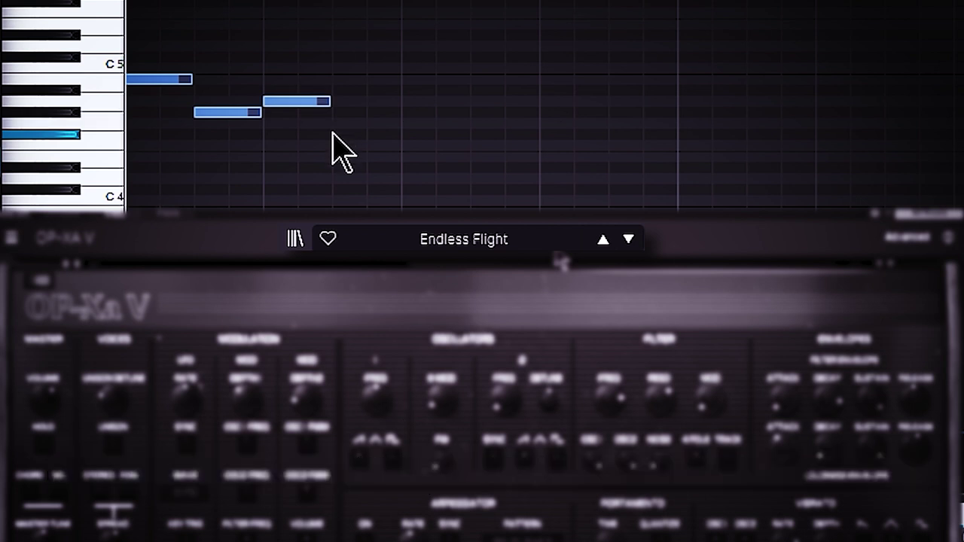
# Add an F#4 note as the melody's fourth note and duplicate the four-note phrase along the timeline.
pyautogui.moveTo(353, 138); pyautogui.dragTo(389, 142)
pyautogui.hotkey('ctrl', 'a')
pyautogui.hotkey('ctrl', 'd')
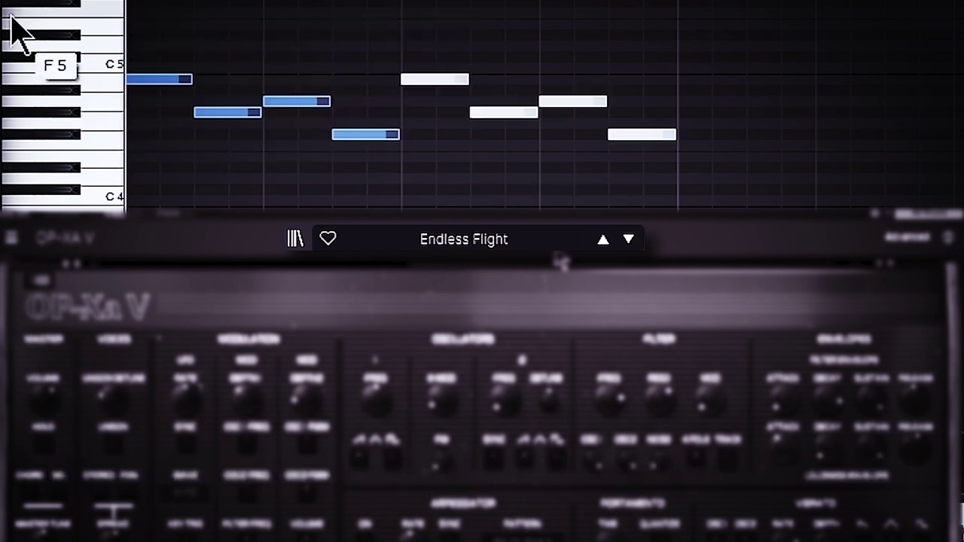
pyautogui.hotkey('ctrl', 'd')
pyautogui.press('w')
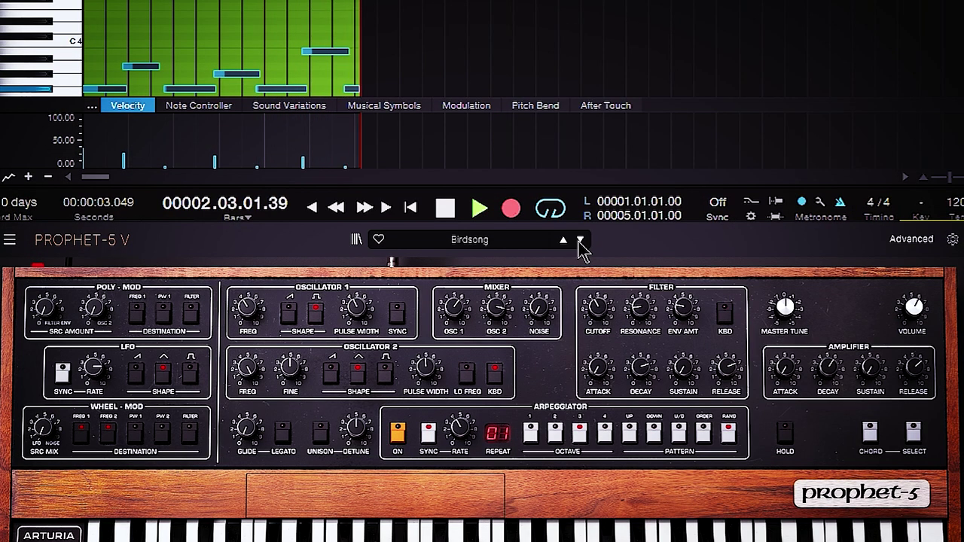
# Stop playback and select all notes of the part that plays the Birdsong preset.
pyautogui.press('space')
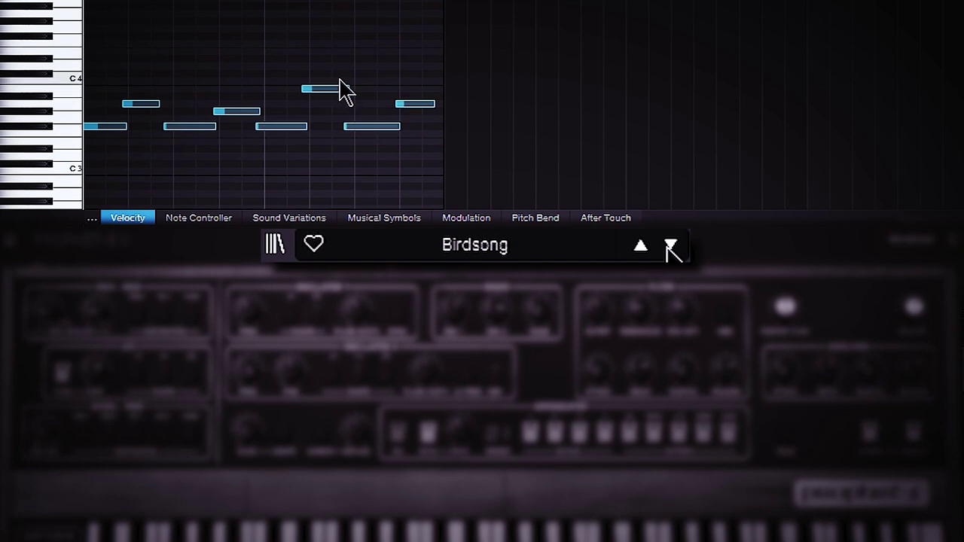
pyautogui.hotkey('ctrl', 'a')
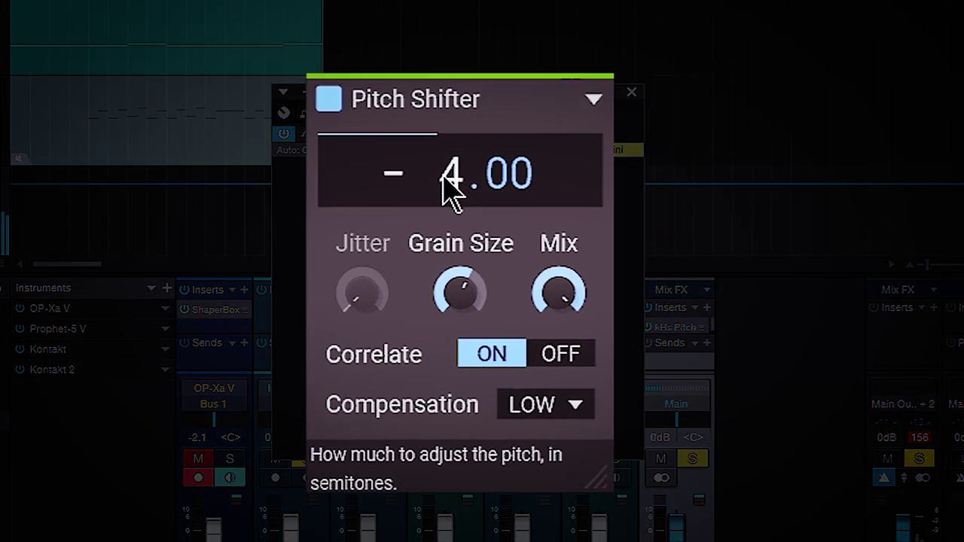
# Adjust the pitch amount of the Pitch Shifter on the Main channel.
pyautogui.scroll(-1, 450, 192)
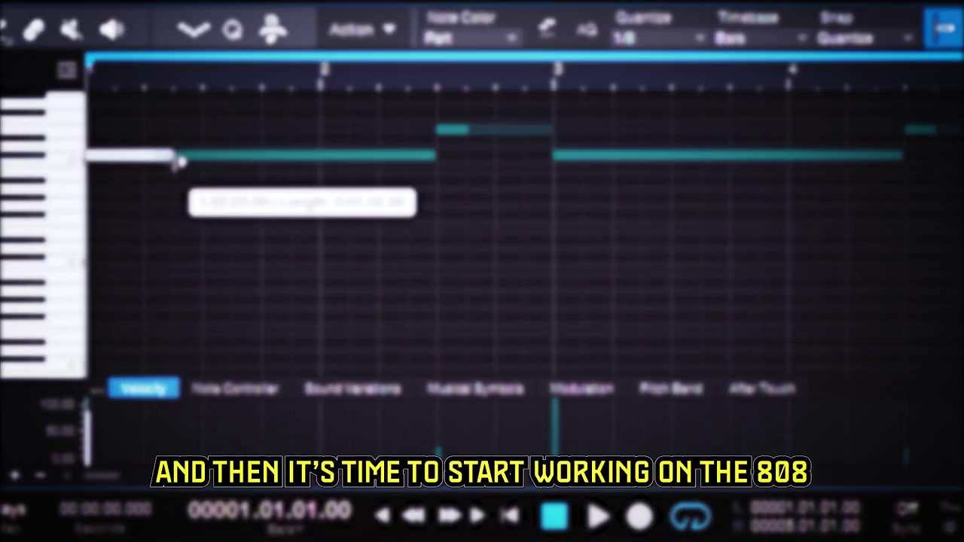
# Lengthen the first C#3 808 note to one bar and, with 1/32 quantize, add a short C#3 roll leading into bar 3.
pyautogui.moveTo(179, 162); pyautogui.dragTo(322, 159)
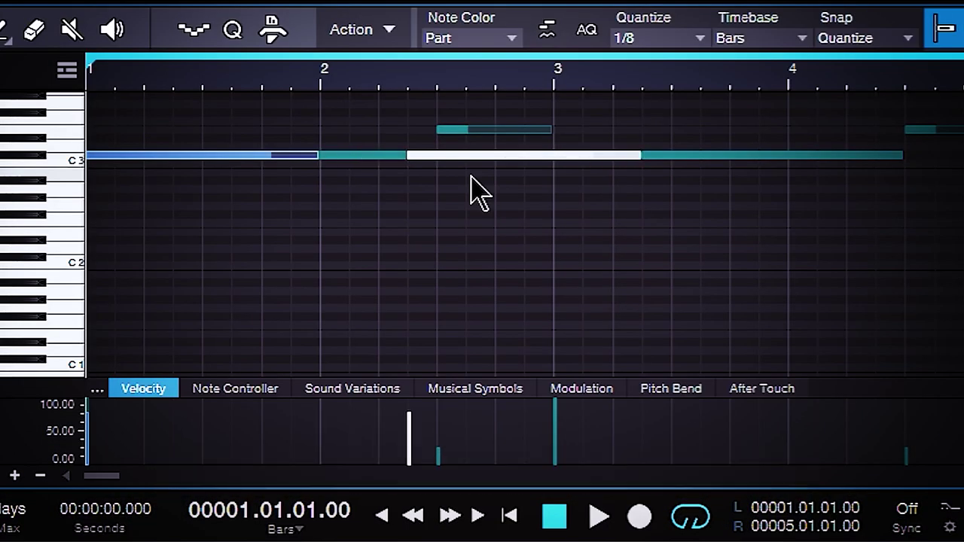
pyautogui.click(697, 42)
pyautogui.click(942, 89)
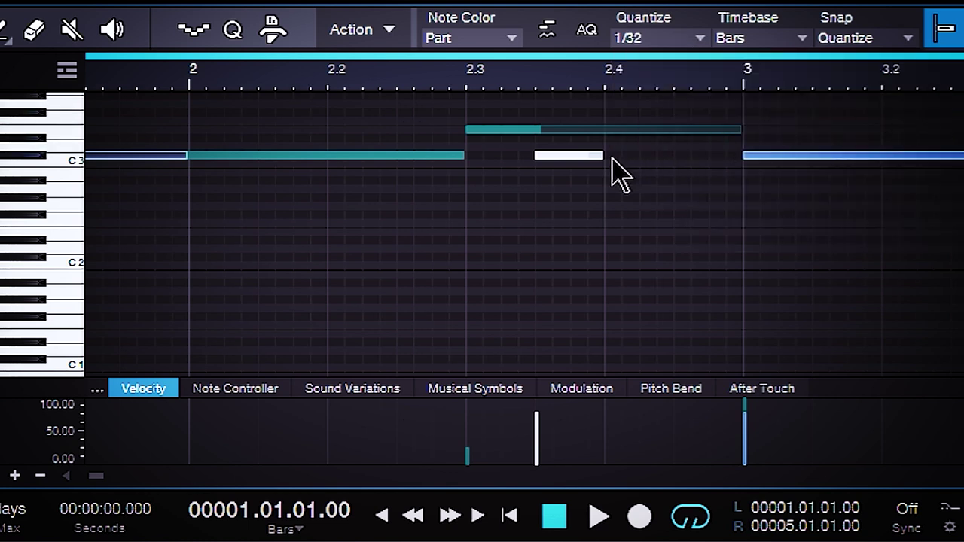
pyautogui.click(553, 155)
pyautogui.click(570, 155)
pyautogui.hotkey('shift', 'f')
pyautogui.click(452, 155)
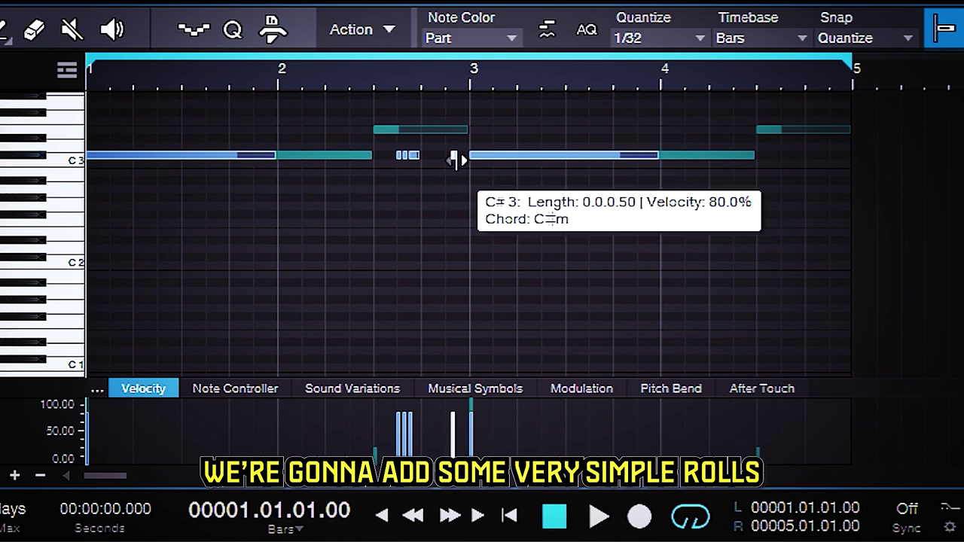
pyautogui.moveTo(452, 159)
pyautogui.mouseDown()
pyautogui.moveTo(469, 159)
pyautogui.moveTo(424, 158)
pyautogui.moveTo(446, 168)
pyautogui.mouseUp()
# Add four B2 notes from 4.2 to the end of bar 4 with 1/8 quantize, and raise them two semitones to C#3.
pyautogui.click(712, 175)
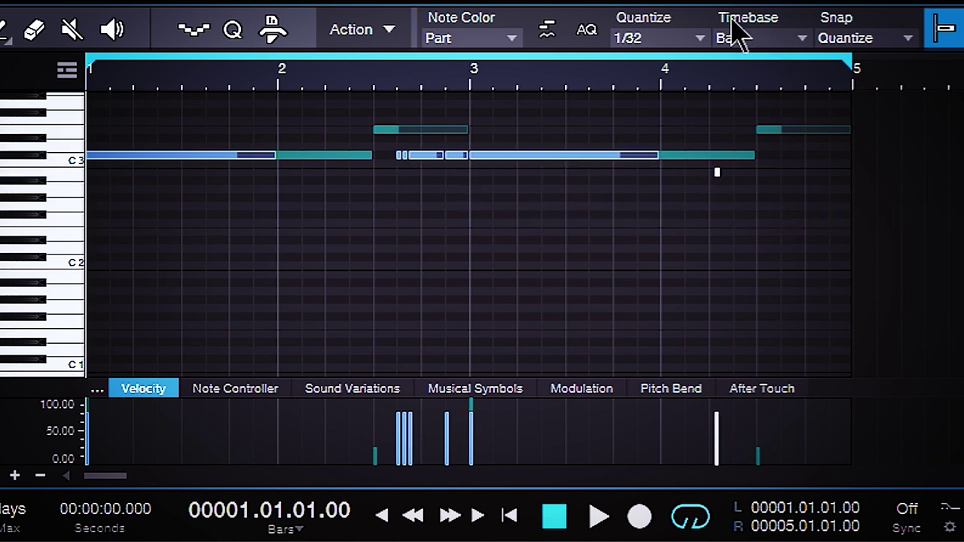
pyautogui.moveTo(712, 177); pyautogui.dragTo(728, 177)
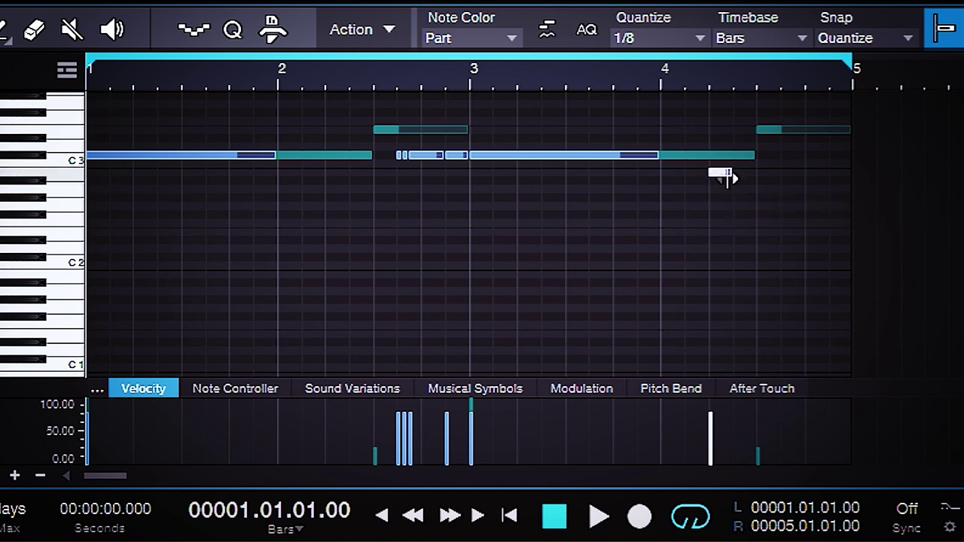
pyautogui.press('d')
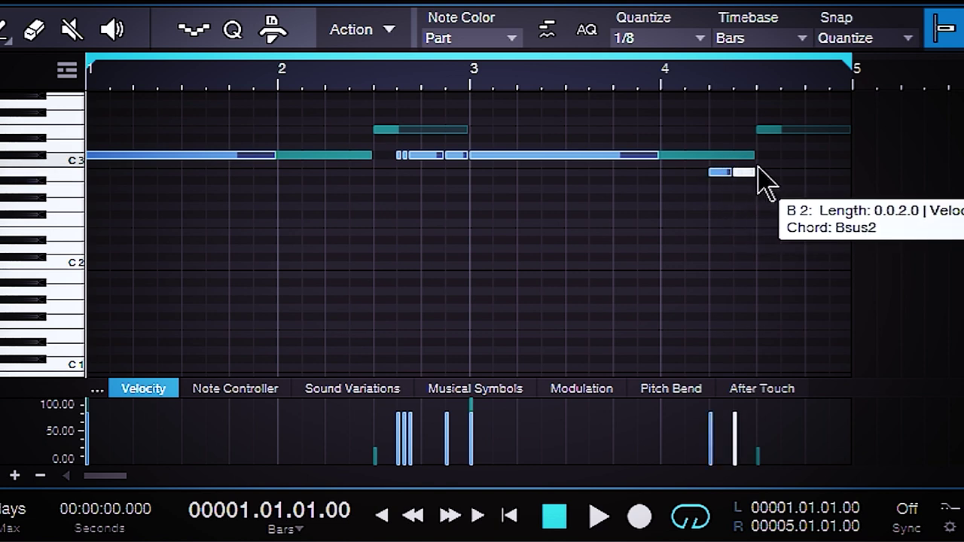
pyautogui.moveTo(763, 173)
pyautogui.mouseDown()
pyautogui.moveTo(792, 176)
pyautogui.moveTo(722, 189)
pyautogui.mouseUp()
pyautogui.press('d')
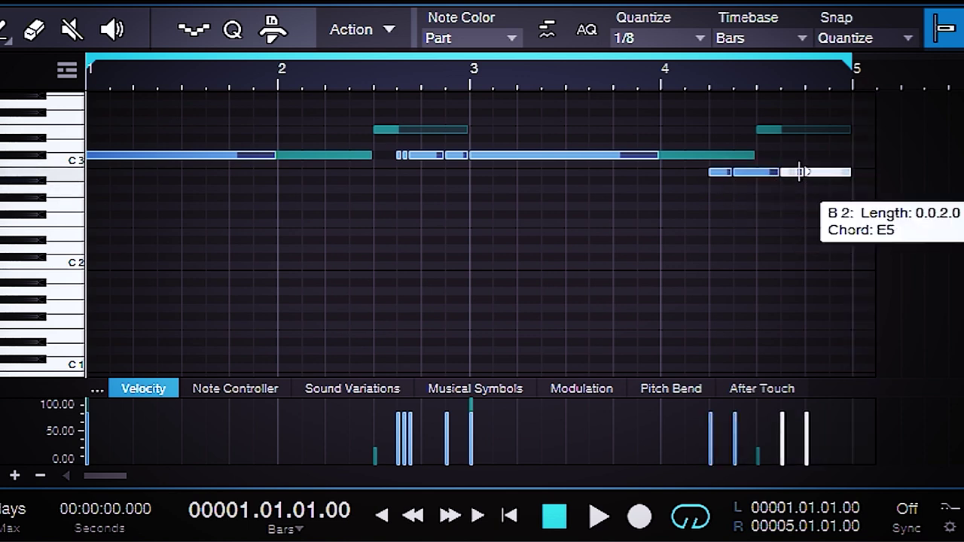
pyautogui.press('Up')
pyautogui.press('Up')
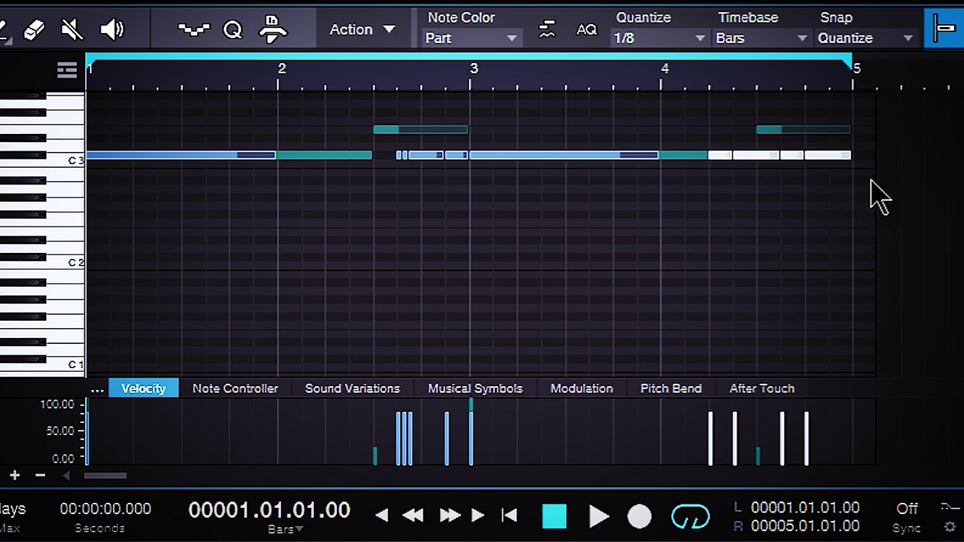
# Try moving the last two C#3 notes of bar 4 an eighth note later.
pyautogui.moveTo(787, 148); pyautogui.dragTo(784, 144)
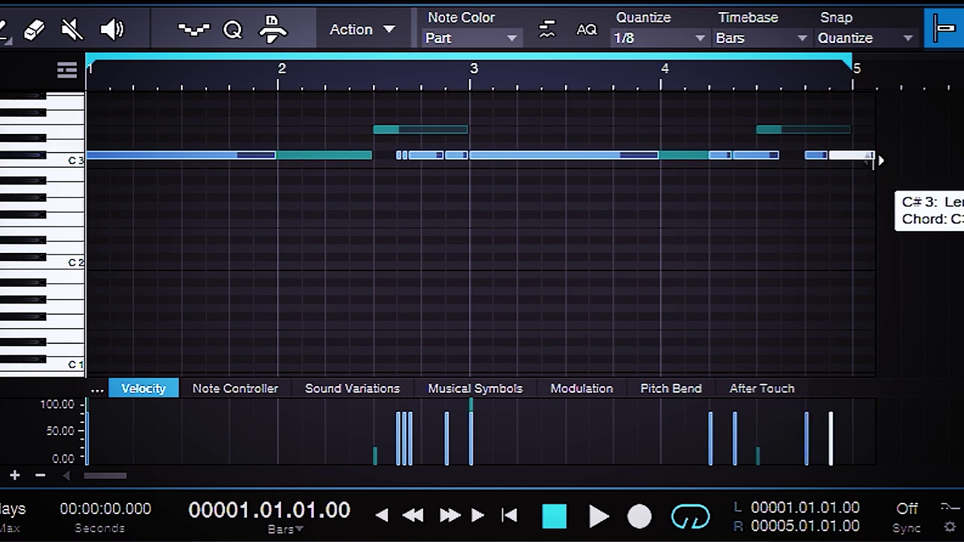
pyautogui.moveTo(876, 192); pyautogui.dragTo(815, 156)
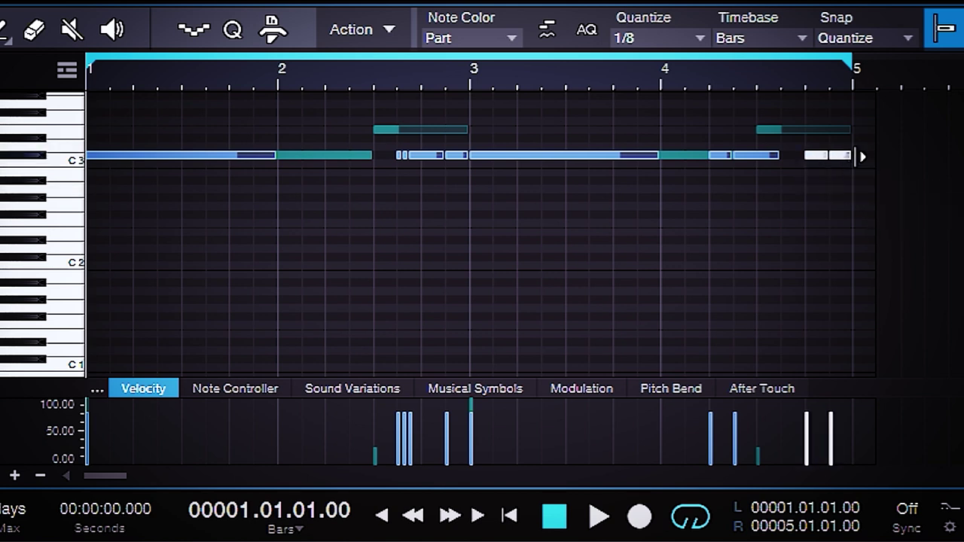
# Set the quantize to 1/16 and split the C#3 note starting at 4.4 twice to form a sixteenth-note roll.
pyautogui.scroll(5, 857, 173)
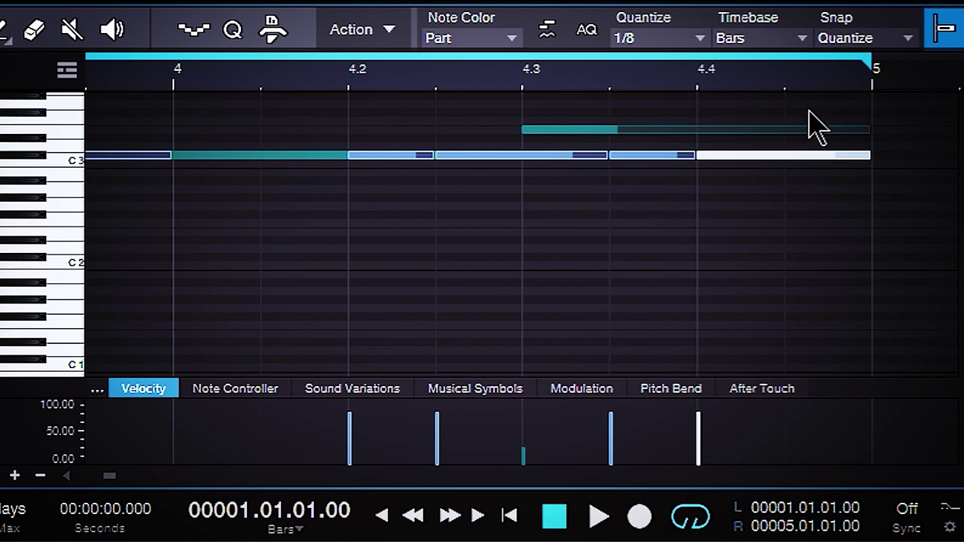
pyautogui.click(645, 39)
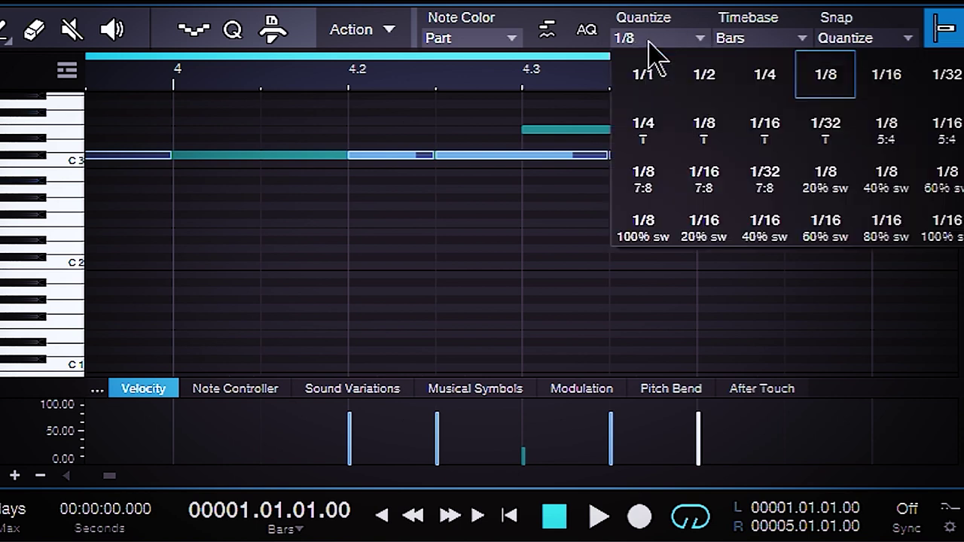
pyautogui.click(887, 82)
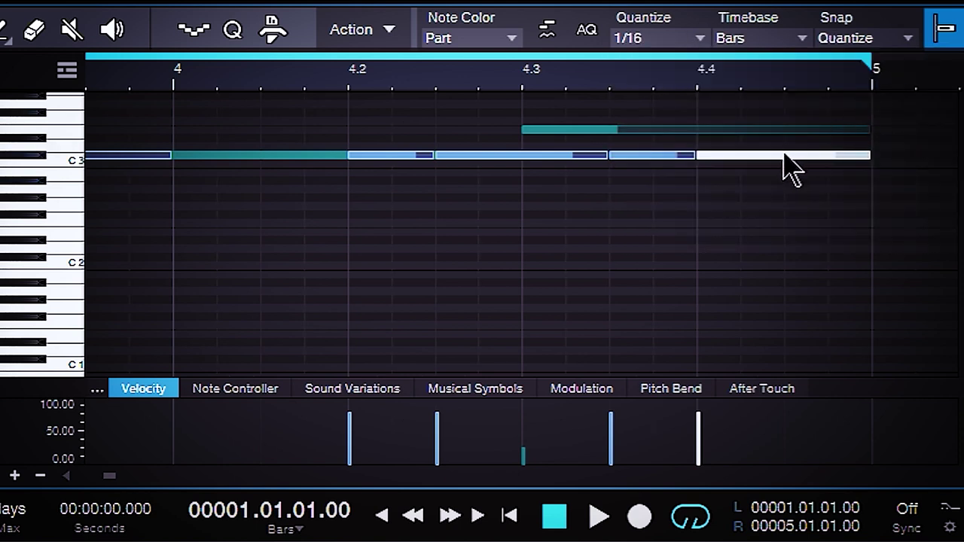
pyautogui.click(745, 154)
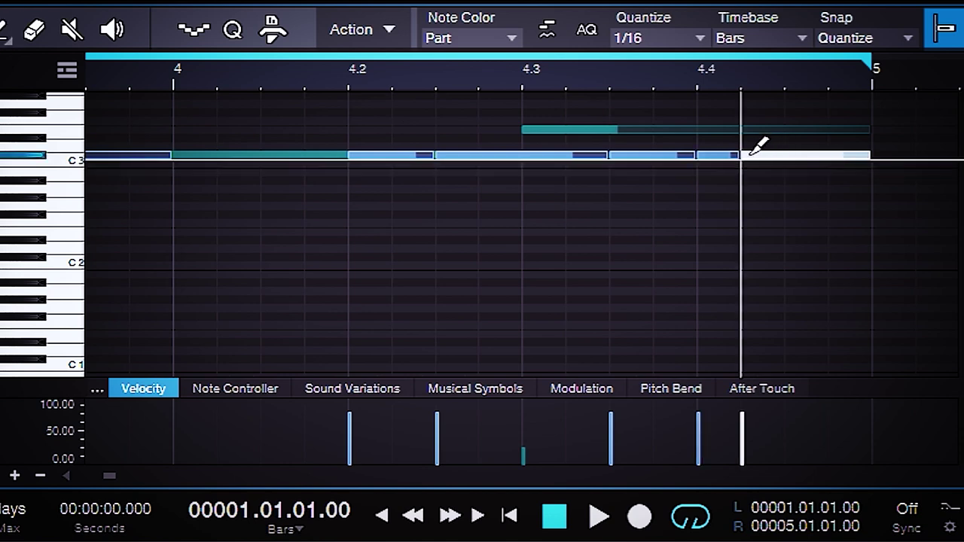
pyautogui.click(786, 154)
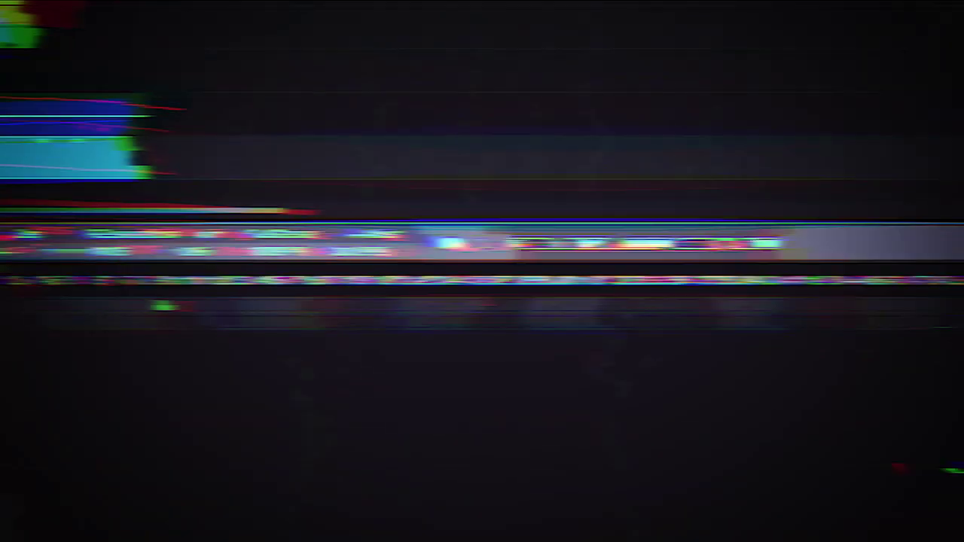
# Place snare hits on steps 9, 25, 41 and 57, and a hit on step 51 of the second drum row.
pyautogui.click(638, 299)
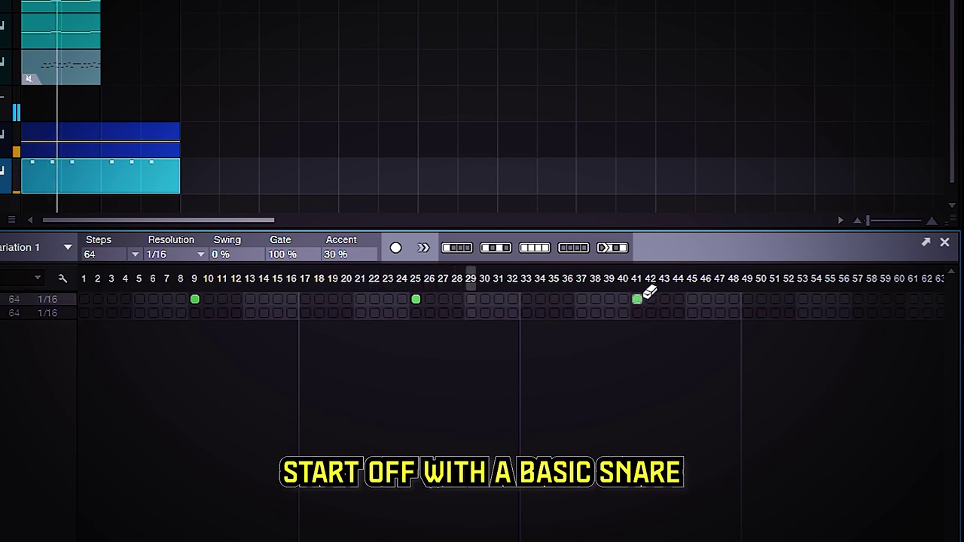
pyautogui.click(859, 299)
pyautogui.click(775, 313)
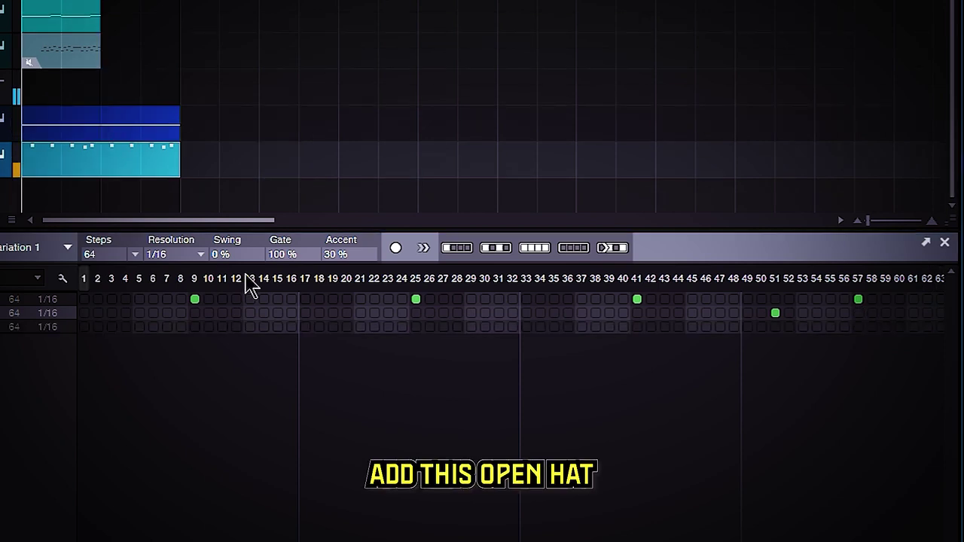
# Place open hat hits on steps 5, 11, 37 and 43 of the drum pattern and stop playback.
pyautogui.click(250, 326)
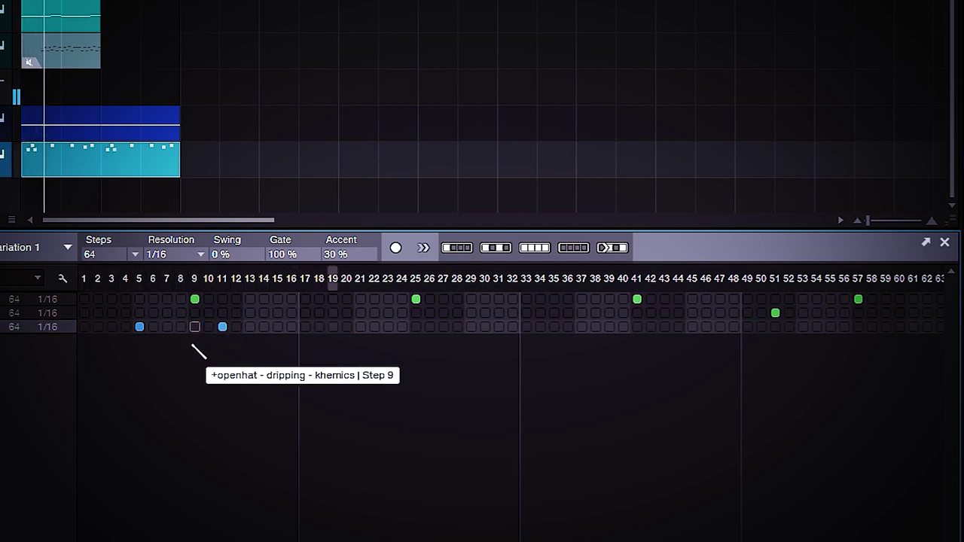
pyautogui.click(581, 327)
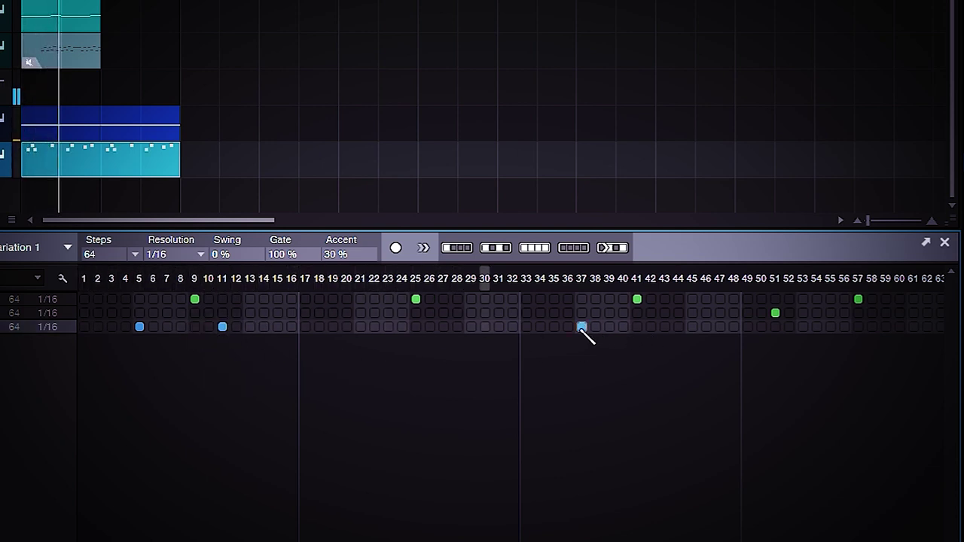
pyautogui.click(664, 327)
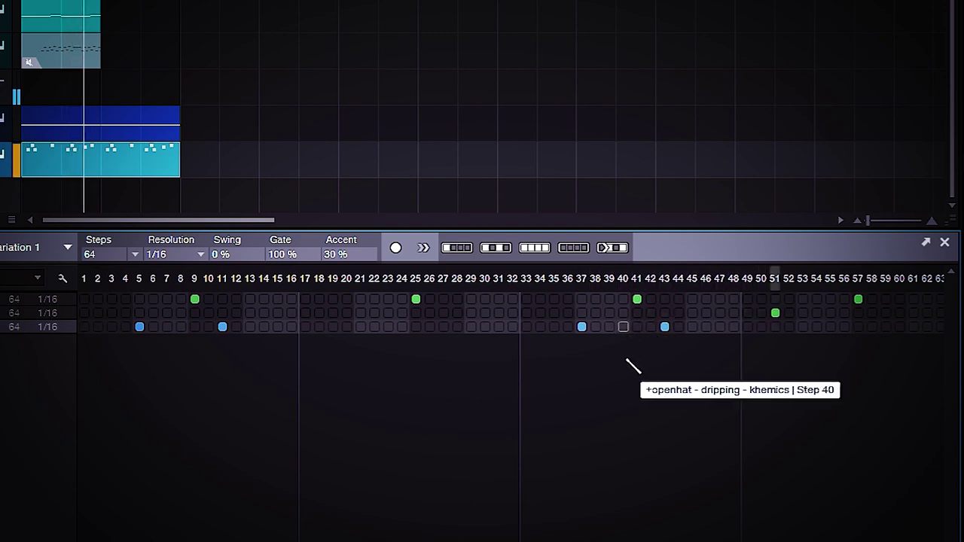
pyautogui.press('space')
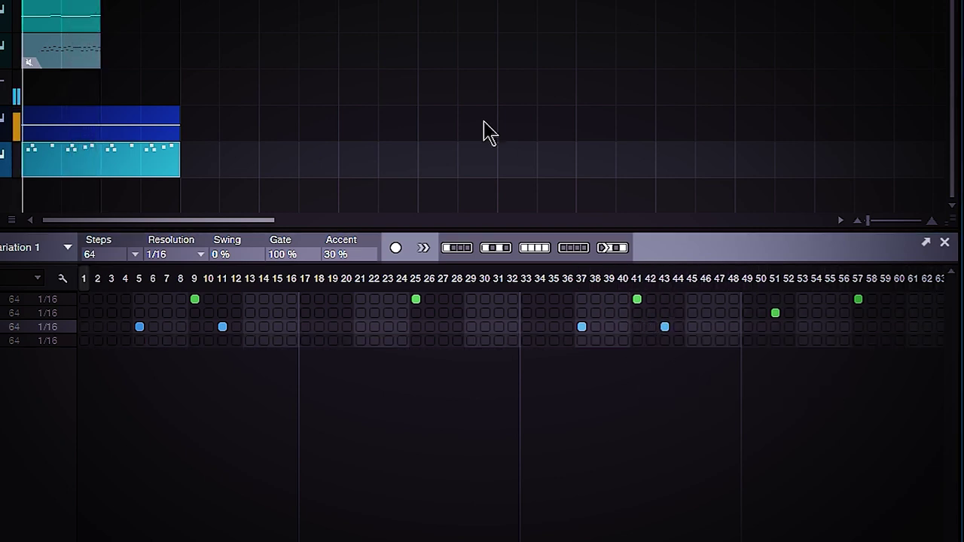
# Program hi-hat hits on steps 1–3, 15, 19, 20, 23, 27, 28 and 31, and duplicate them into the pattern's second half.
pyautogui.moveTo(86, 341); pyautogui.dragTo(112, 341)
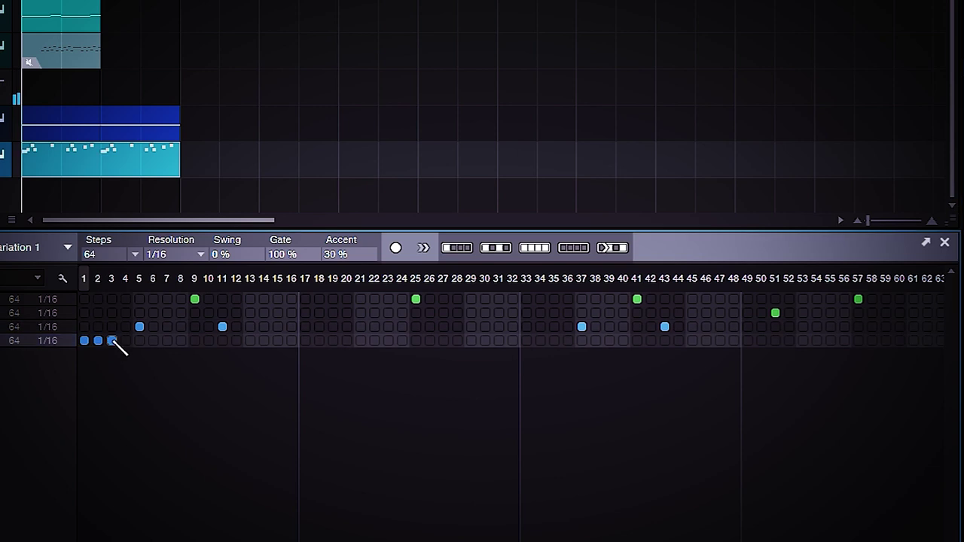
pyautogui.press('space')
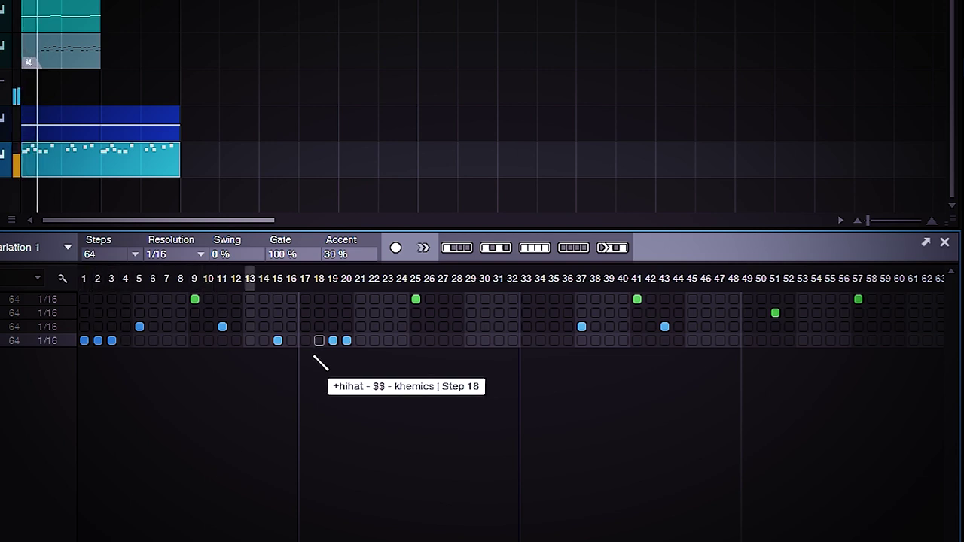
pyautogui.click(389, 345)
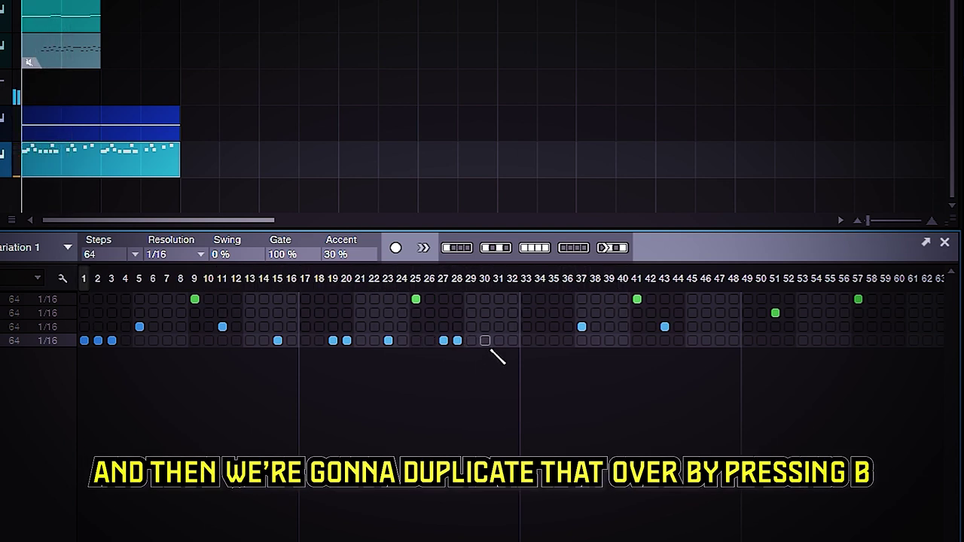
pyautogui.press('b')
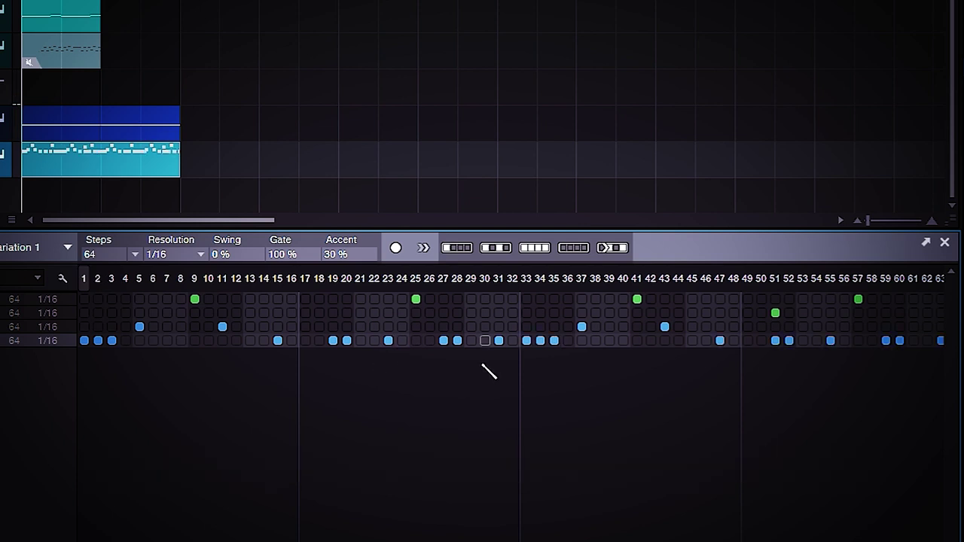